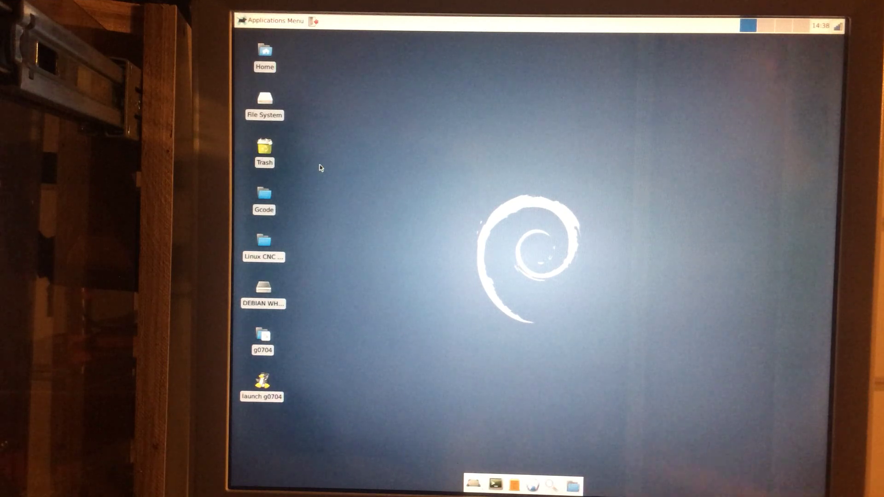
Step: Run lspci -vv in a new Terminal to show the NetMos parallel controller's cf00/ce00 ports
{"action": "left_click", "coordinate": [262, 18]}
{"action": "left_click", "coordinate": [284, 44]}
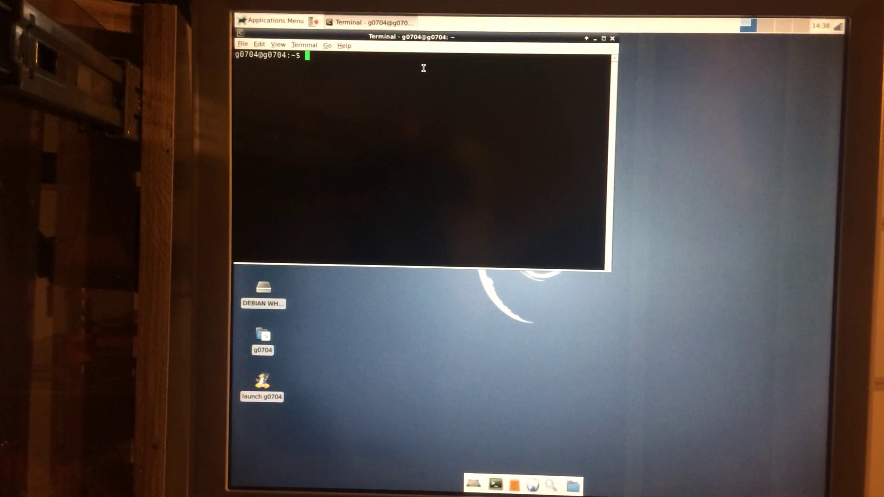
{"action": "type", "text": "lspci "}
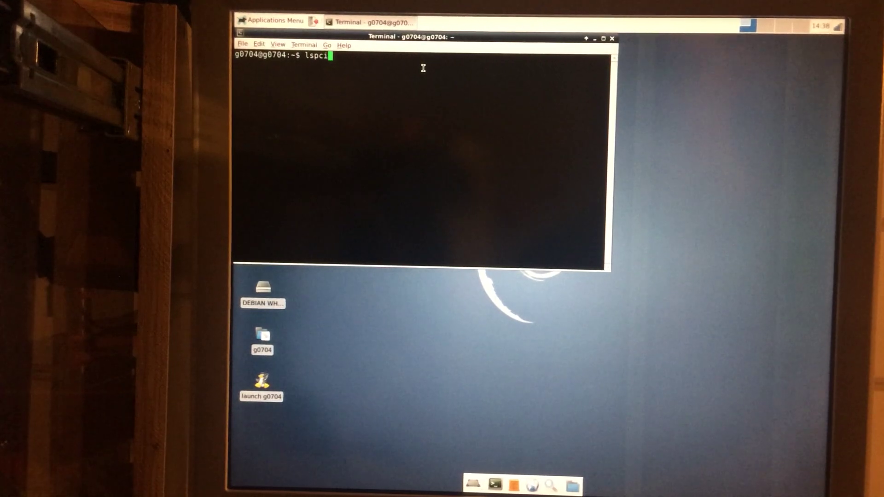
{"action": "type", "text": "-"}
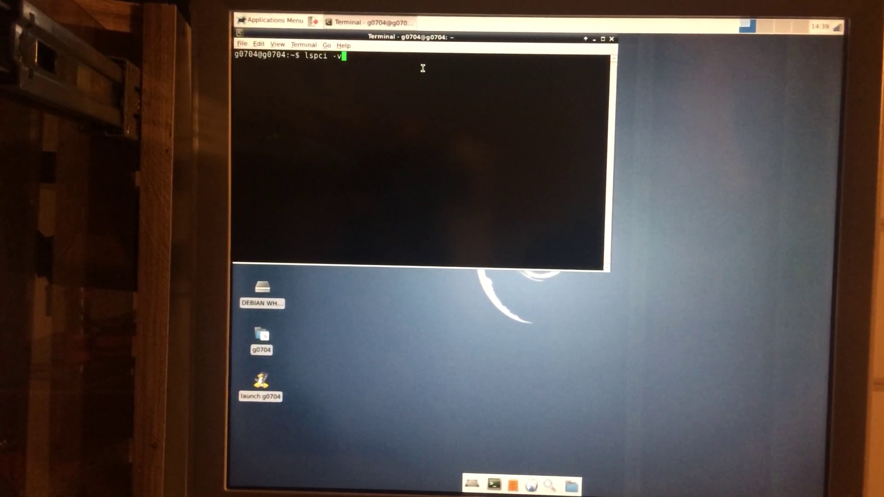
{"action": "type", "text": "vv"}
{"action": "key", "text": "Return"}
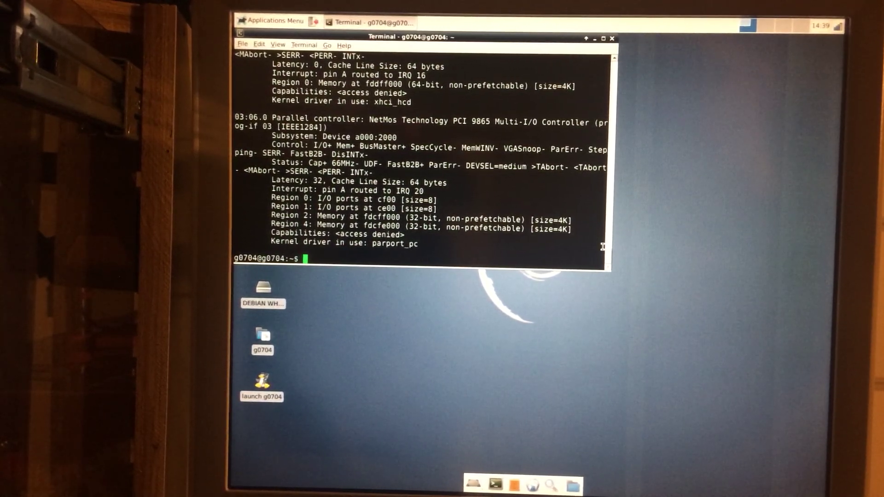
{"action": "left_click_drag", "start_coordinate": [611, 258], "coordinate": [611, 223]}
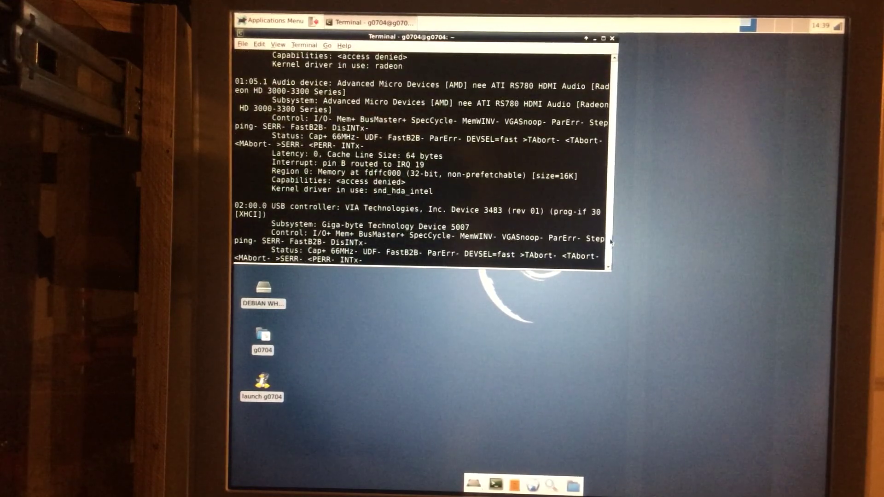
{"action": "left_click_drag", "start_coordinate": [611, 223], "coordinate": [606, 211]}
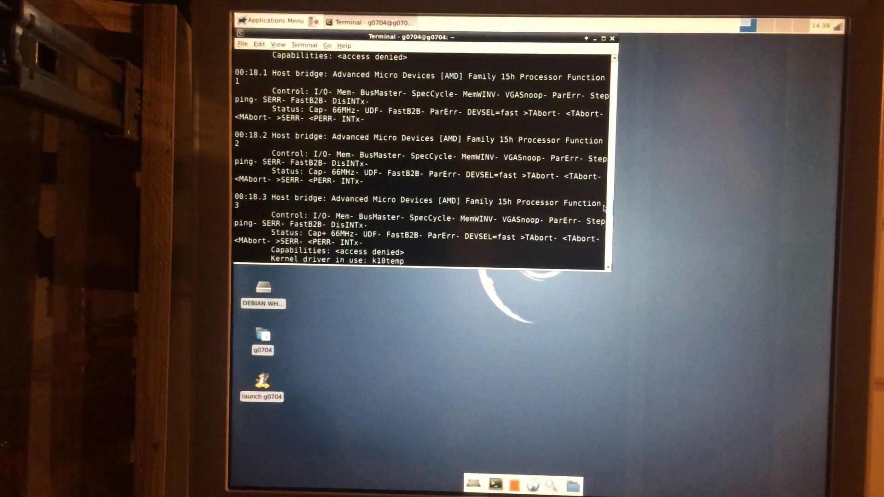
{"action": "left_click_drag", "start_coordinate": [606, 211], "coordinate": [605, 259]}
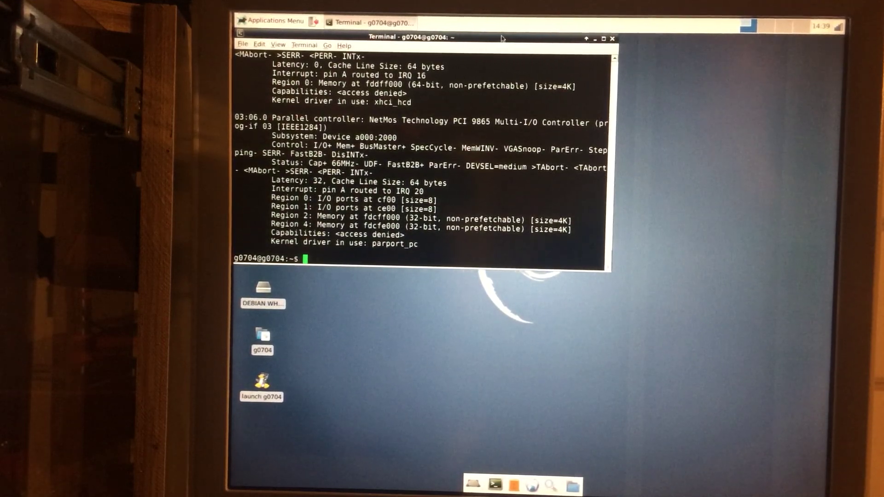
{"action": "left_click_drag", "start_coordinate": [502, 38], "coordinate": [648, 47]}
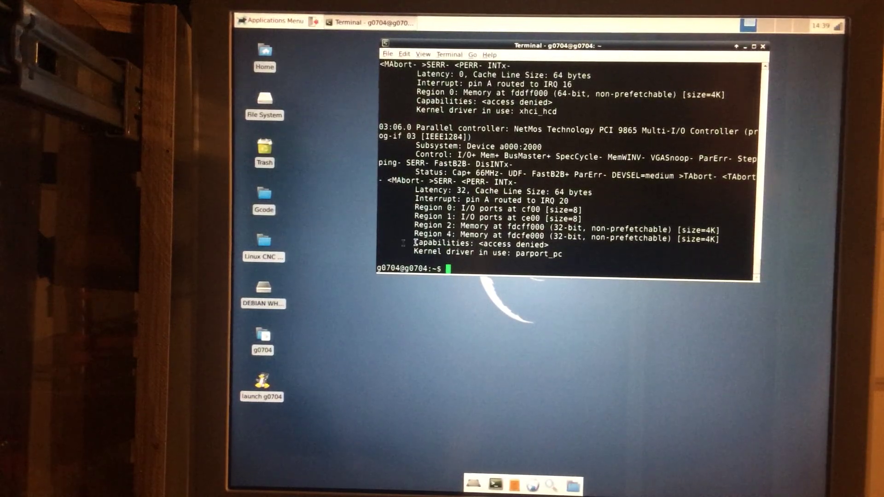
Step: Open the g0704 desktop folder in Thunar and open g0704.hal in the text editor
{"action": "double_click", "coordinate": [263, 342]}
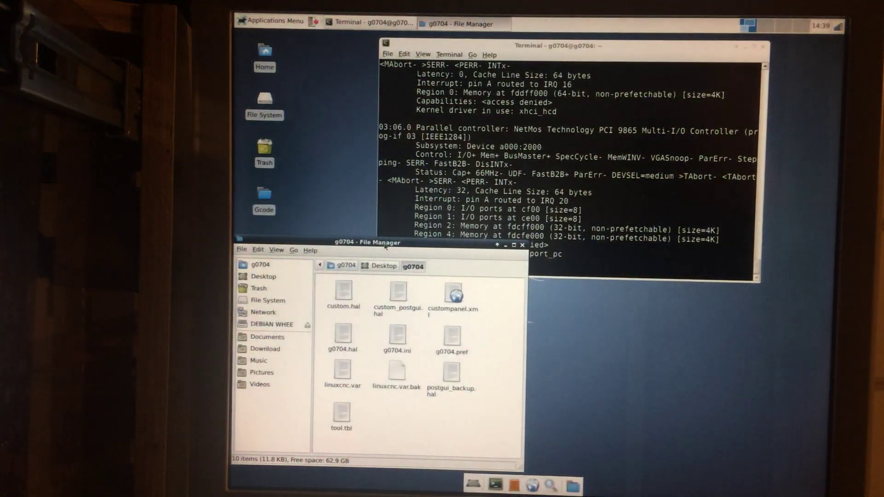
{"action": "left_click_drag", "start_coordinate": [385, 247], "coordinate": [506, 88]}
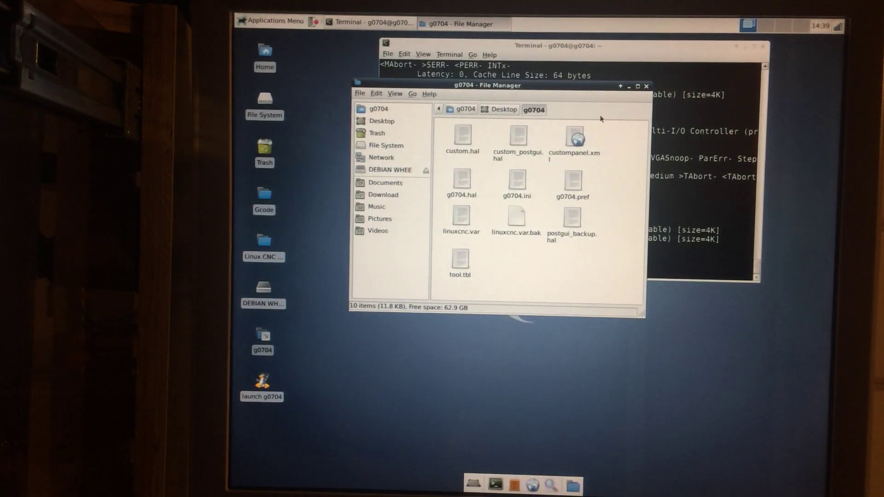
{"action": "double_click", "coordinate": [459, 182]}
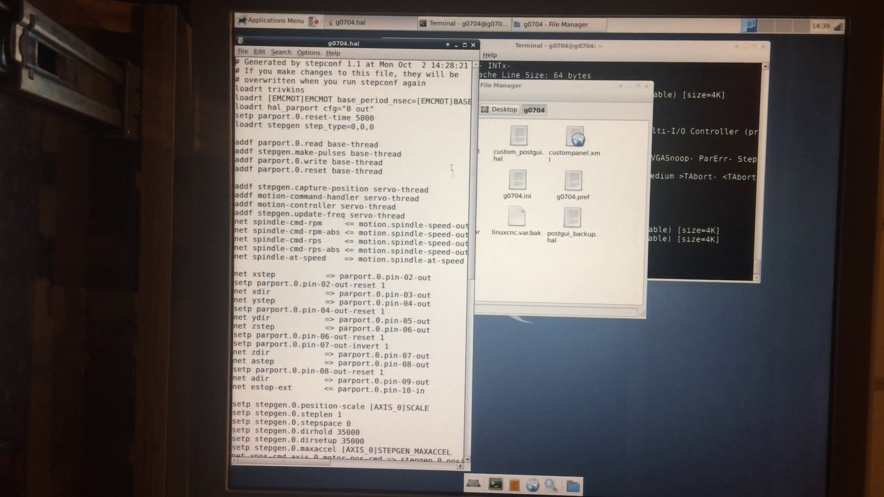
Step: Edit the loadrt hal_parport line so cfg reads "0xcf00 out 0xce00 in"
{"action": "left_click_drag", "start_coordinate": [530, 92], "coordinate": [697, 289]}
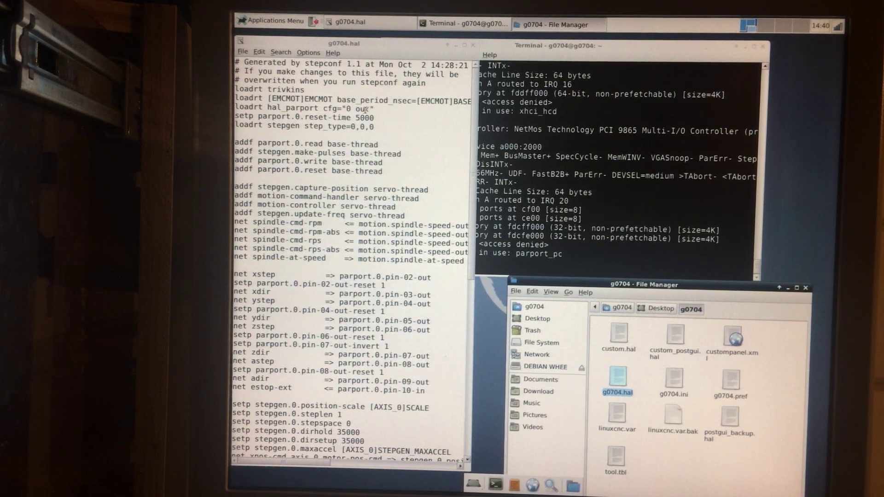
{"action": "left_click", "coordinate": [349, 108]}
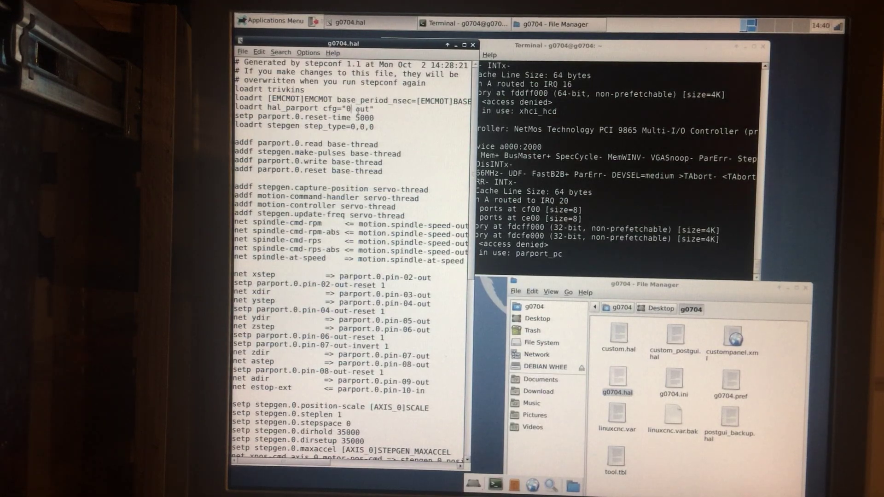
{"action": "type", "text": "x"}
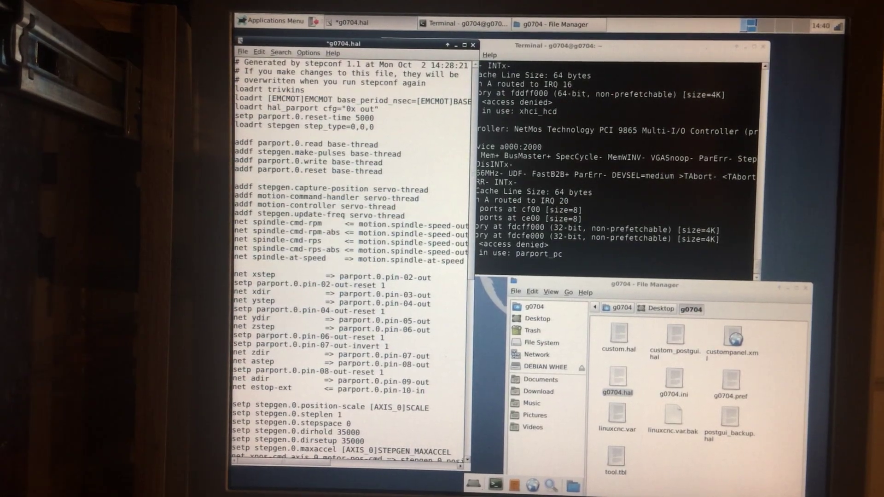
{"action": "type", "text": "cf"}
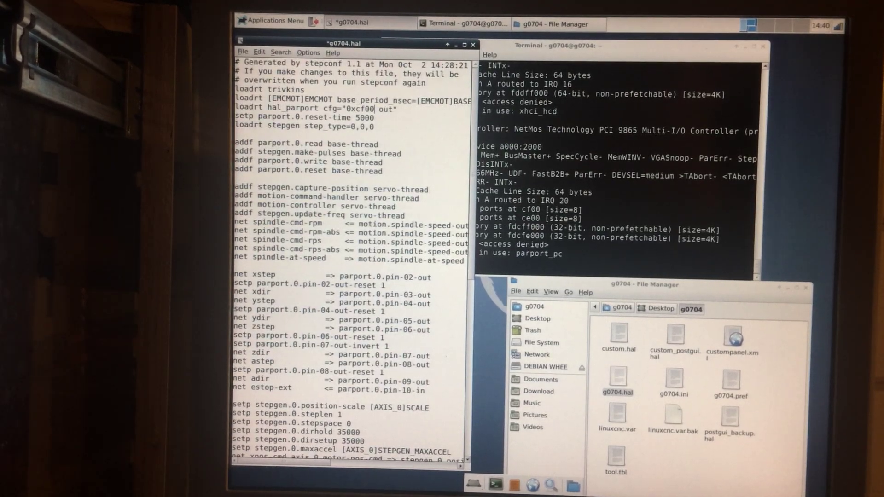
{"action": "type", "text": "00"}
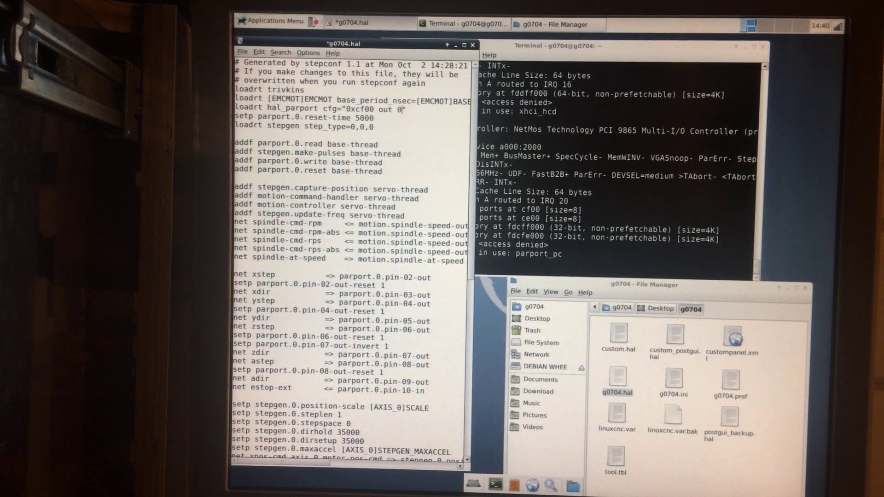
{"action": "type", "text": " 0xce"}
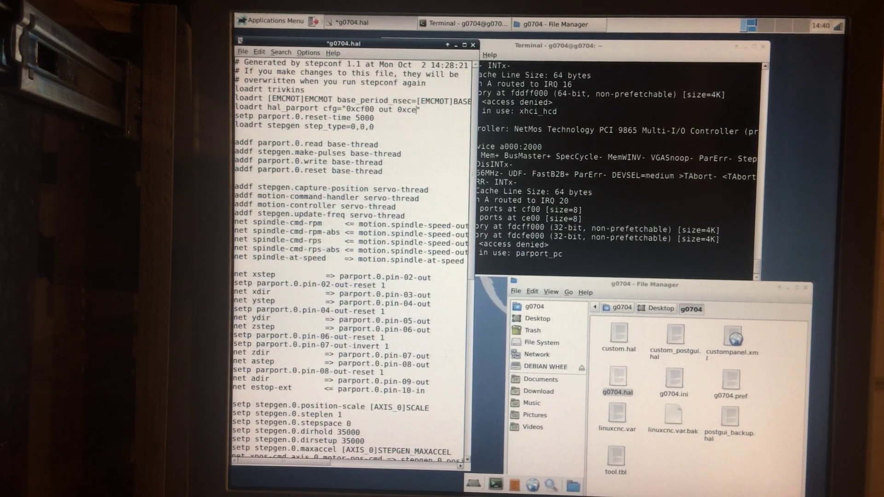
{"action": "type", "text": "00 in"}
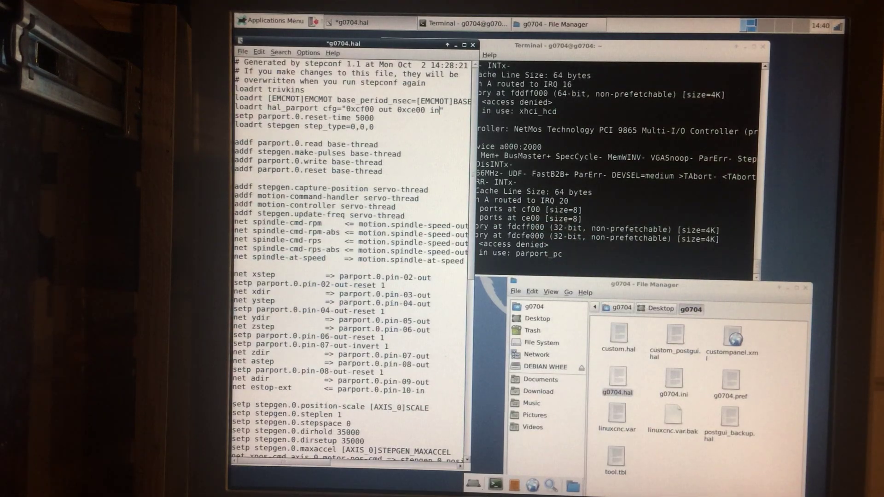
Step: Save g0704.hal, then close Mousepad, the Terminal and the File Manager
{"action": "left_click", "coordinate": [242, 53]}
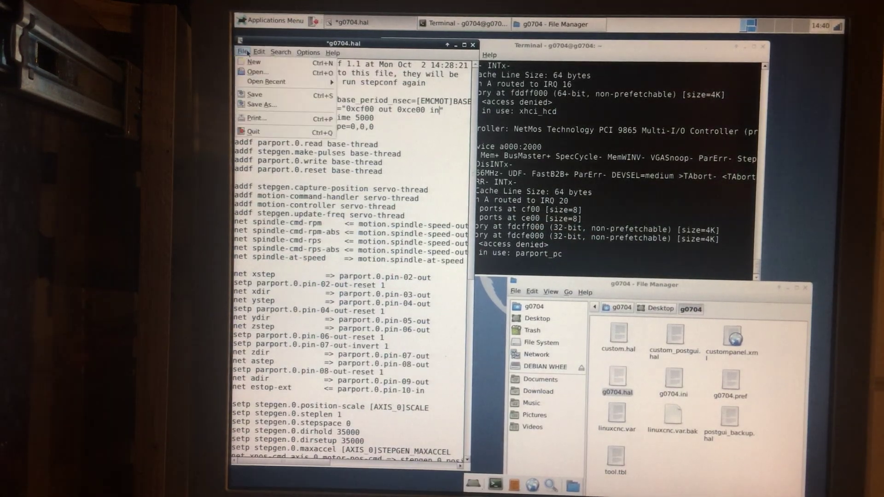
{"action": "left_click", "coordinate": [255, 94]}
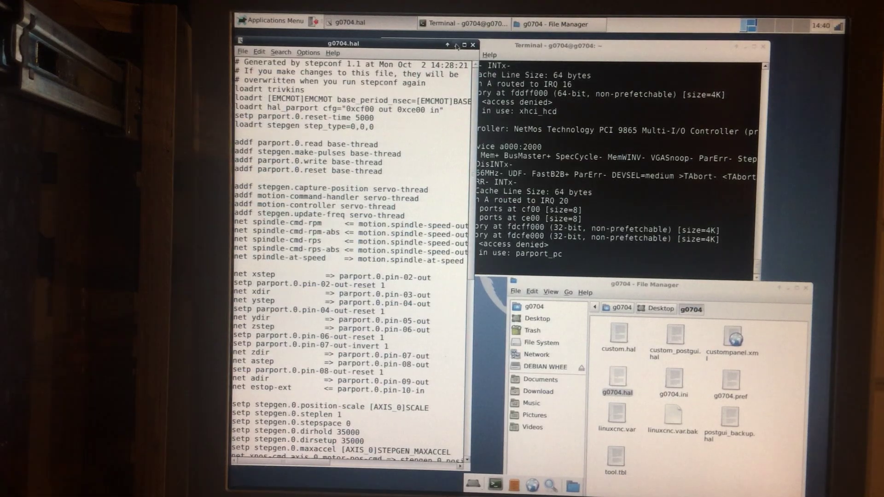
{"action": "left_click", "coordinate": [474, 45]}
{"action": "left_click", "coordinate": [763, 46]}
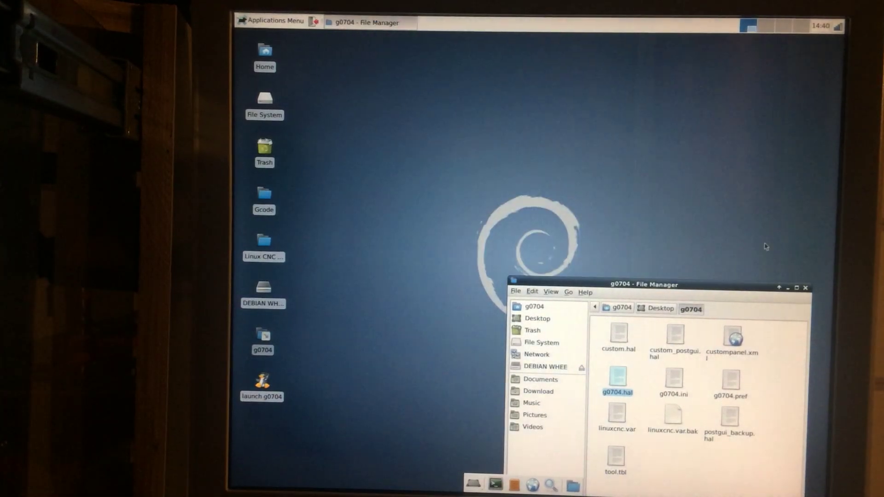
{"action": "left_click", "coordinate": [806, 287]}
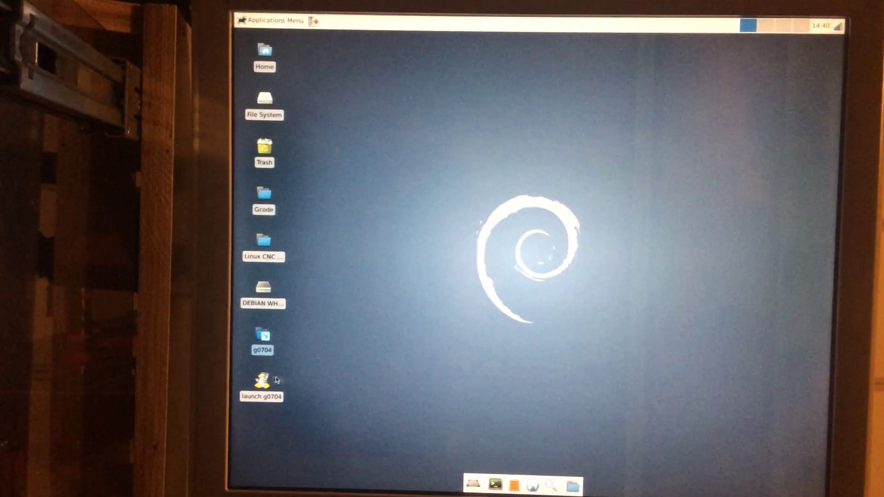
{"action": "mouse_move", "coordinate": [263, 382]}
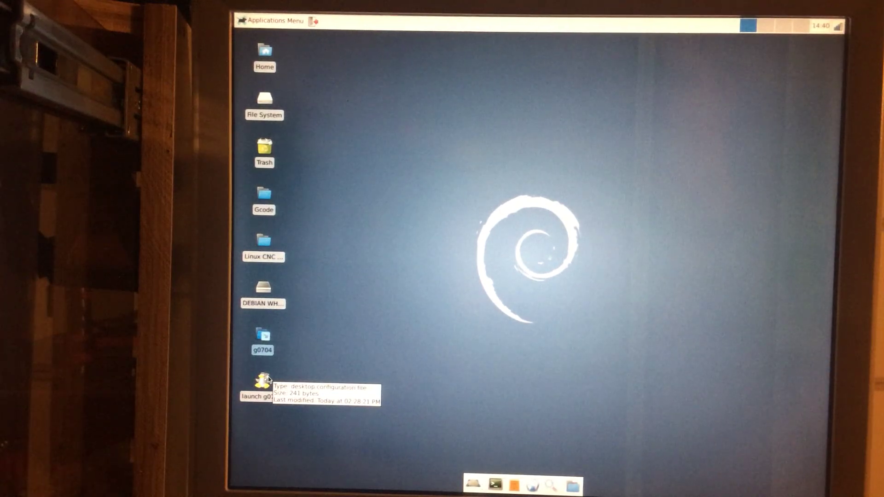
Step: Launch g0704 in gmoccapy, power on, and jog X to 0.0373 and Y to -0.0070
{"action": "double_click", "coordinate": [264, 380]}
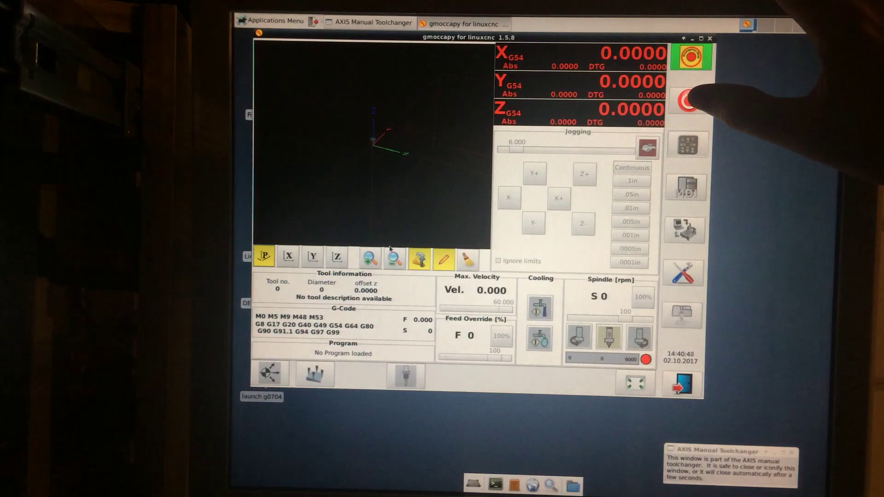
{"action": "left_click", "coordinate": [689, 101]}
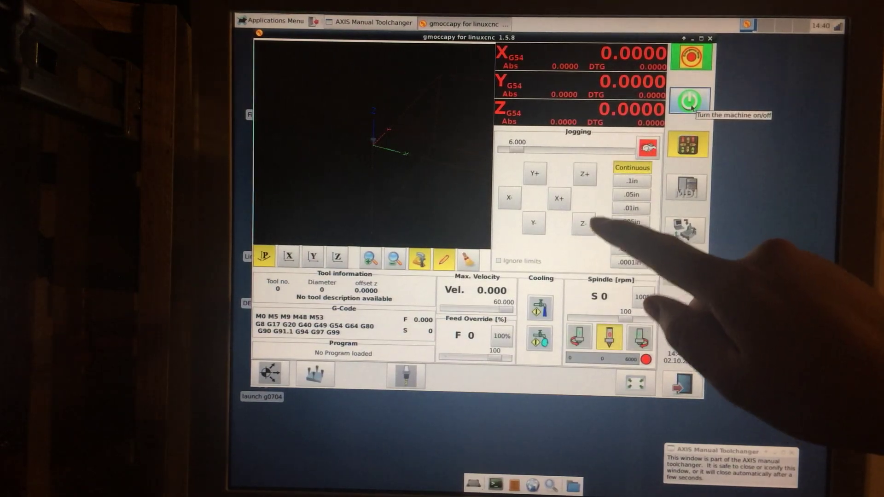
{"action": "left_click", "coordinate": [559, 198]}
{"action": "left_click", "coordinate": [509, 199]}
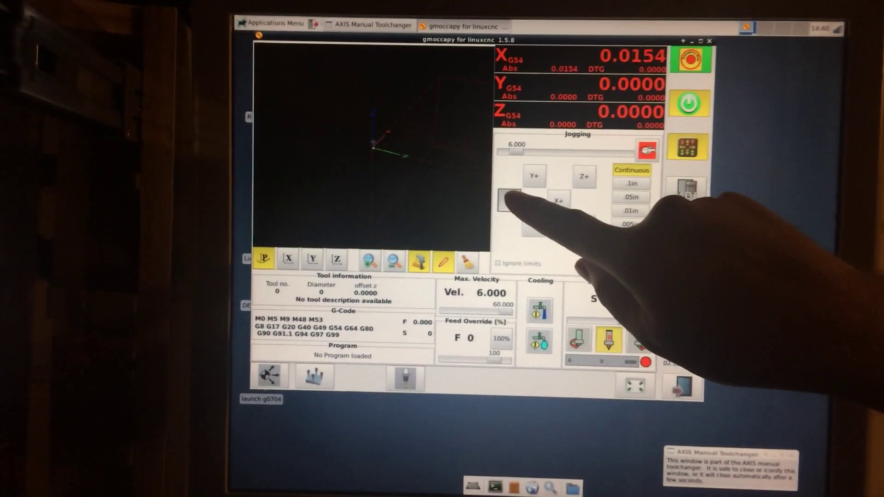
{"action": "left_click", "coordinate": [558, 201]}
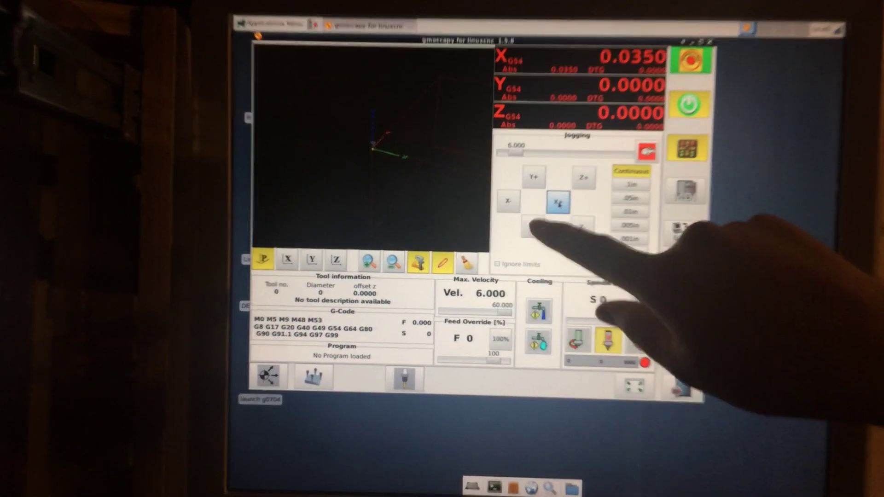
{"action": "left_click", "coordinate": [534, 225]}
{"action": "left_click", "coordinate": [536, 177]}
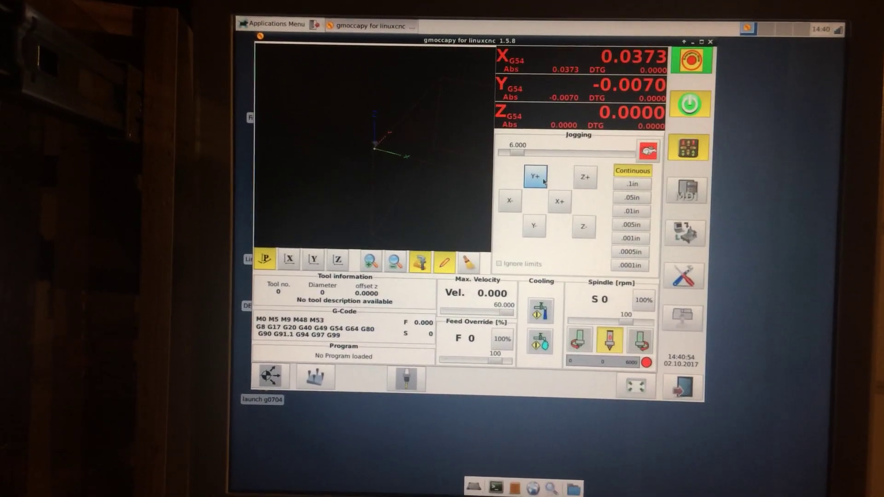